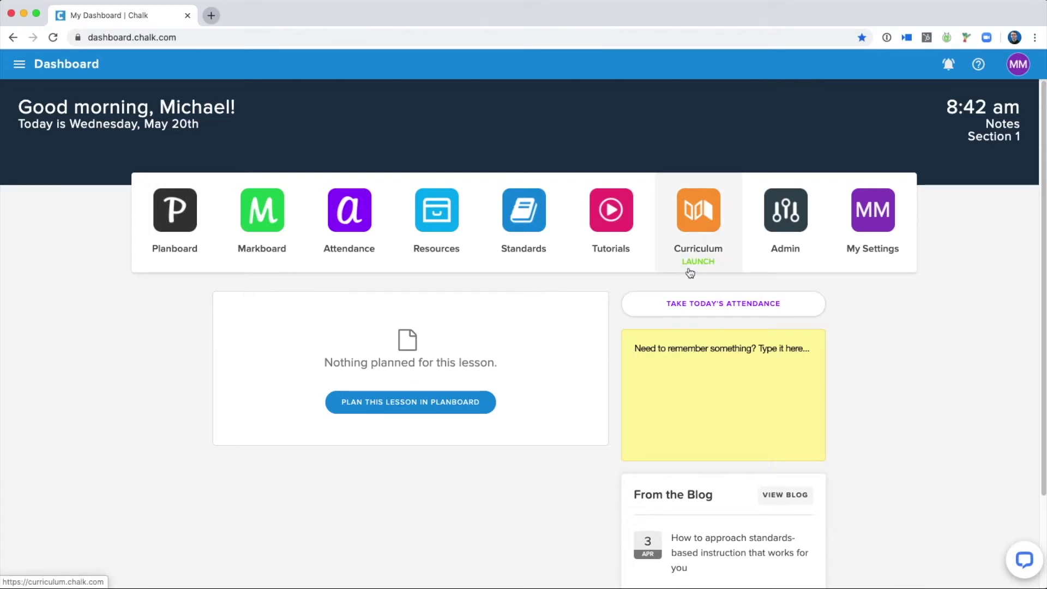
Open the app navigation menu, then close it without choosing anything
click(24, 73)
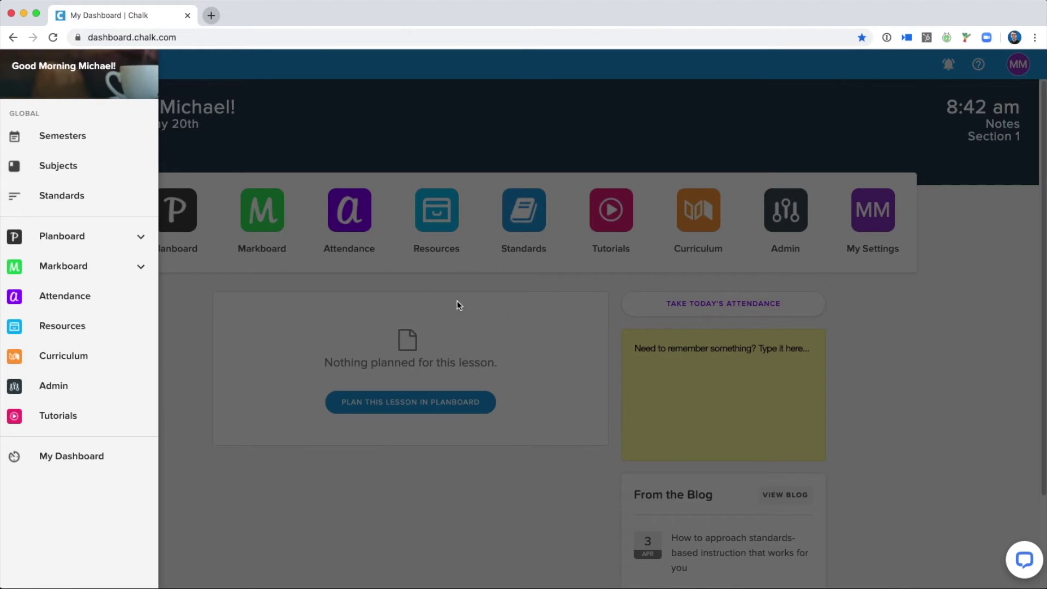
click(575, 287)
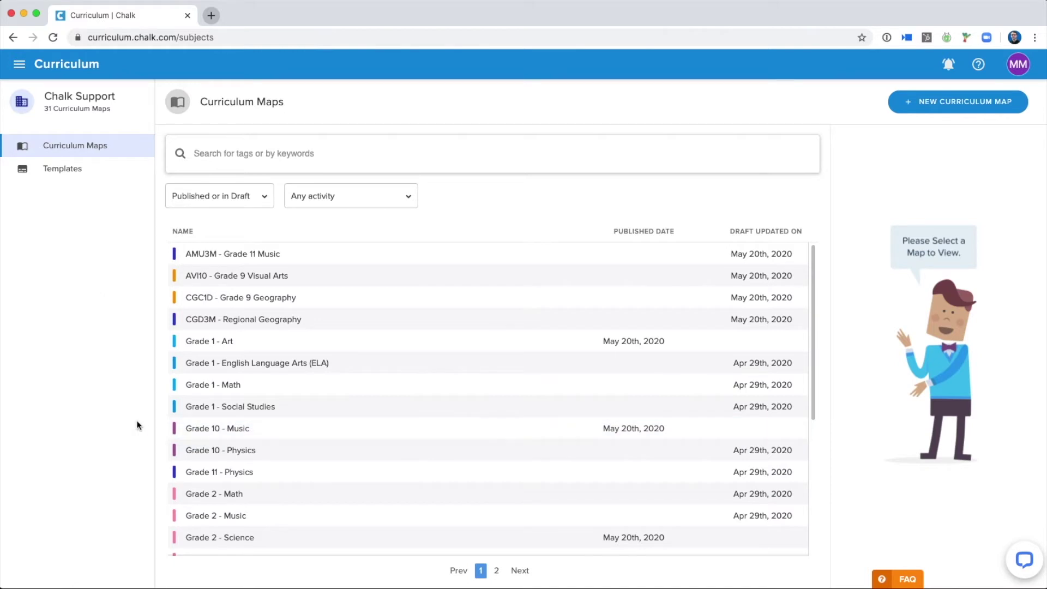
scroll(529, 388, down, 5)
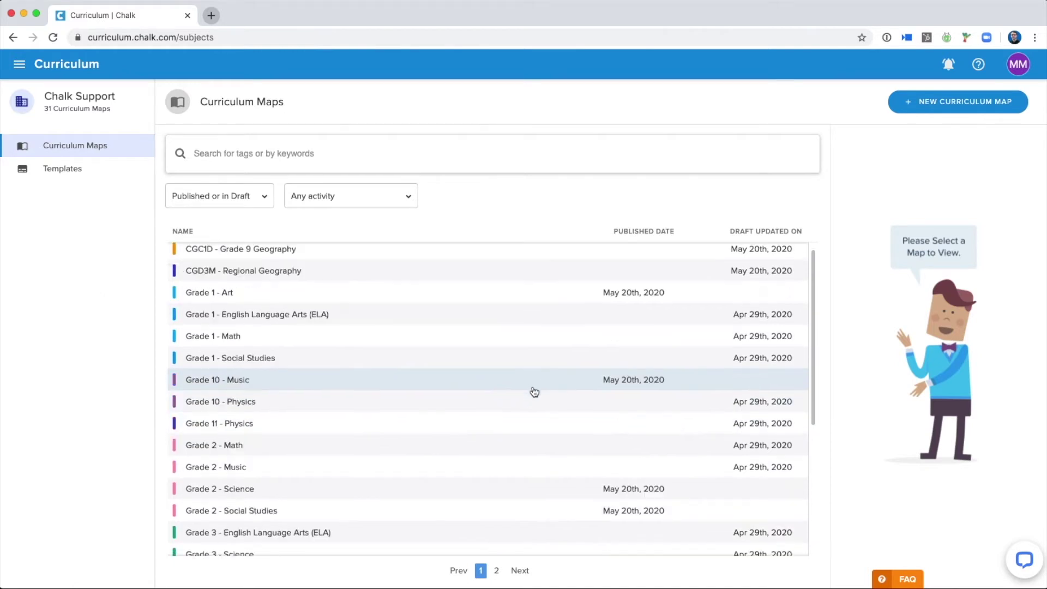
scroll(525, 386, down, 3)
scroll(525, 387, up, 8)
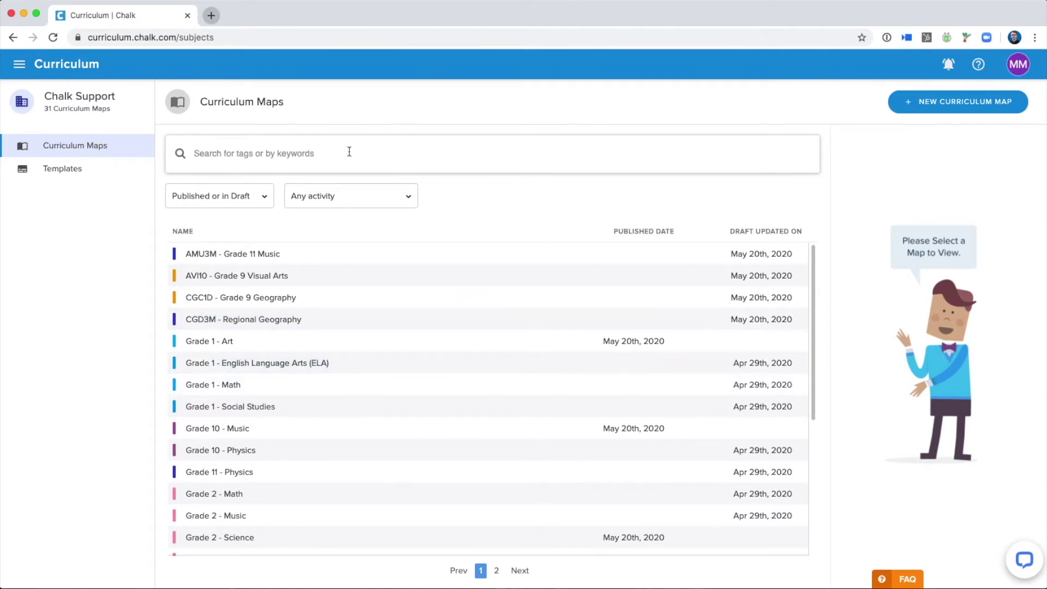
click(249, 198)
click(249, 197)
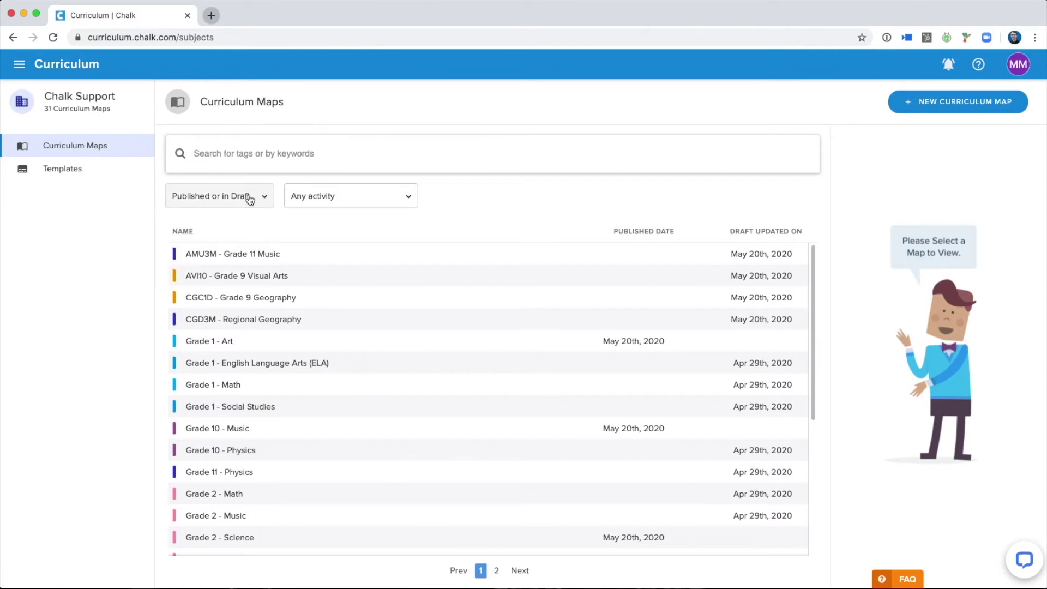
click(386, 197)
click(387, 197)
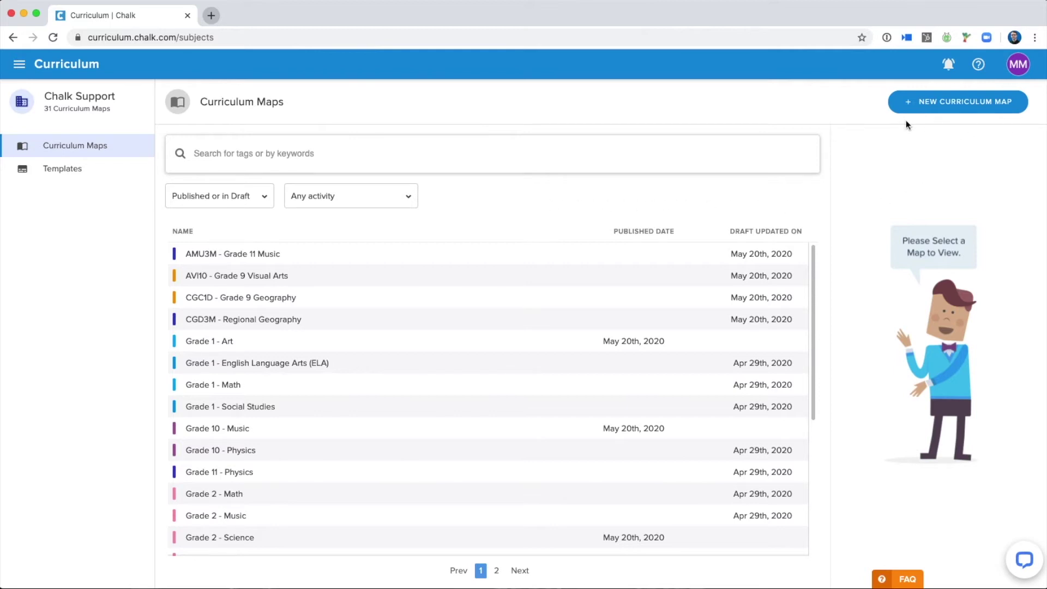
click(935, 115)
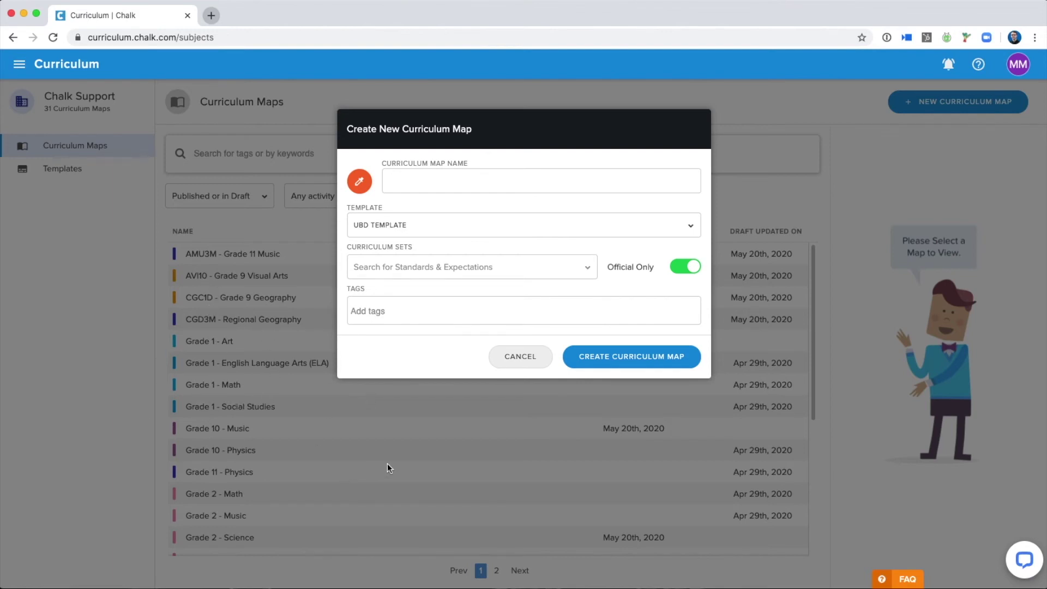
Enter 'Grade 3 - Math' as the Curriculum Map Name
click(485, 182)
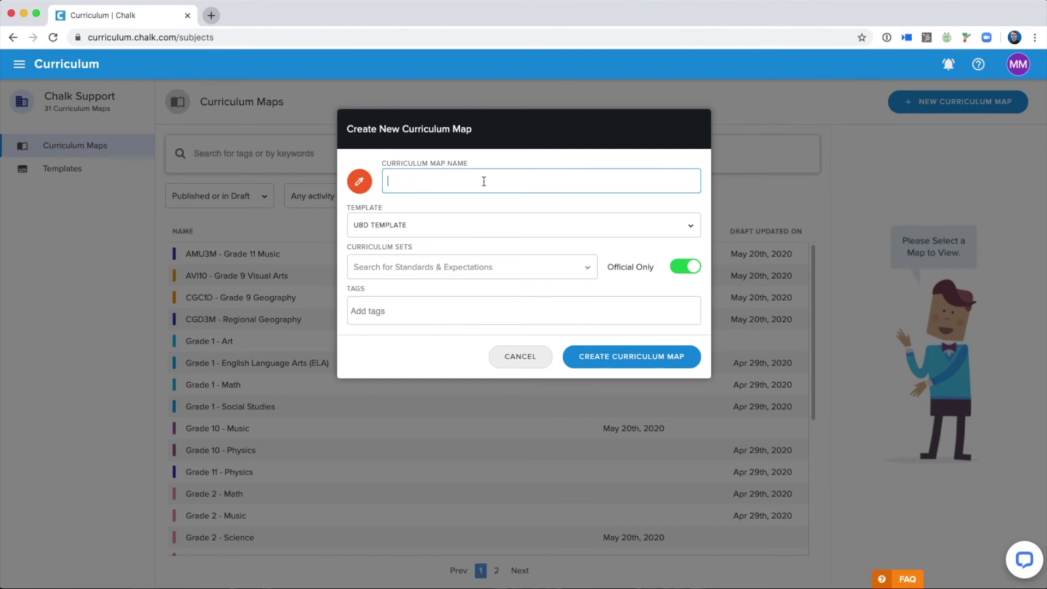
text(Gr)
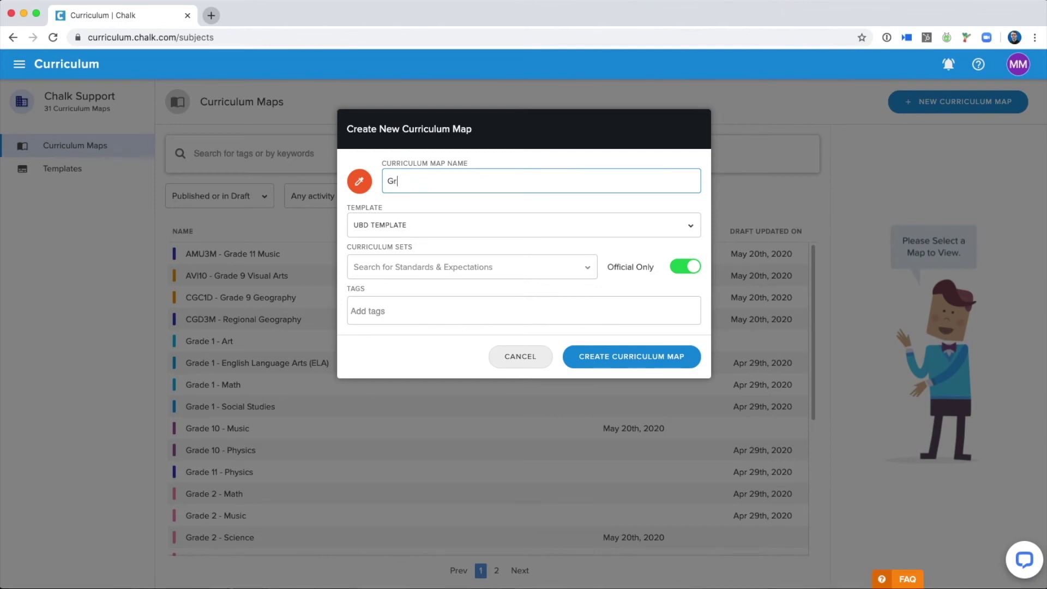
text(ade 3 - Math)
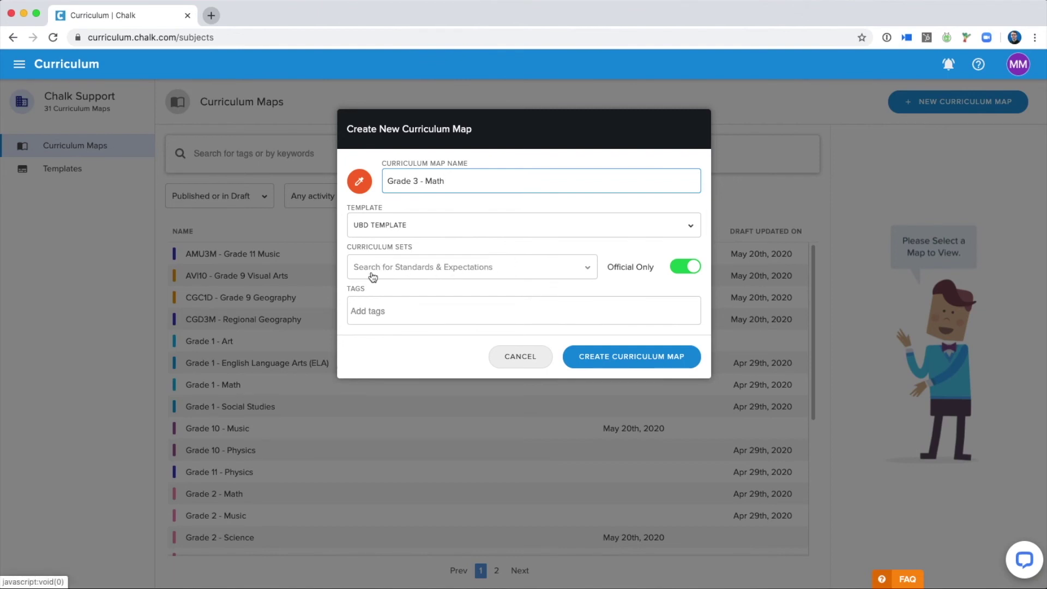
Search 'National Common Core Math' and attach only the Grade 3 - Mathematics standards set
click(510, 273)
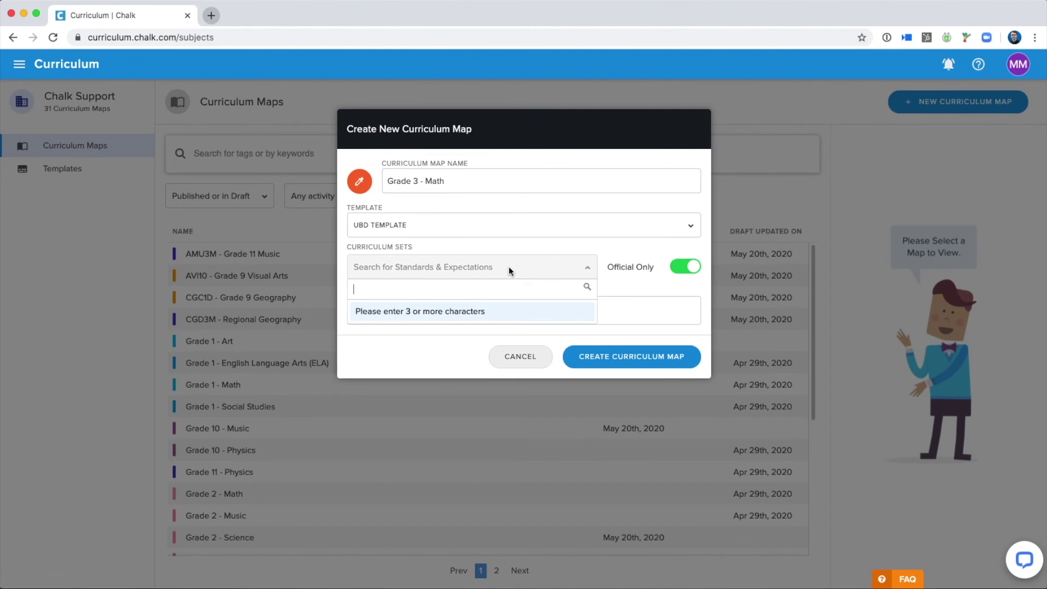
text(National Comm)
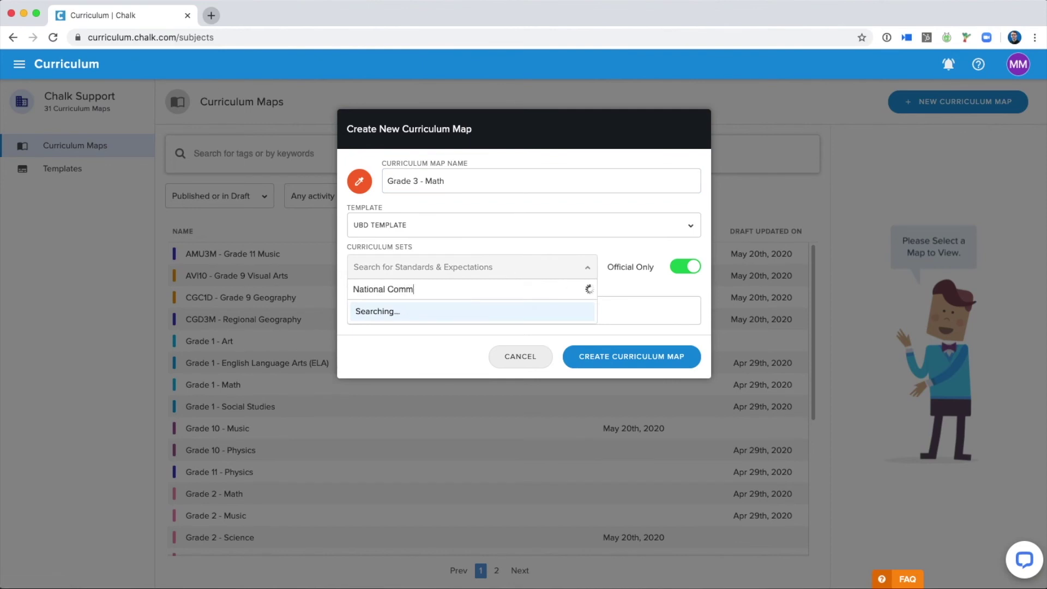
text(on Core Math)
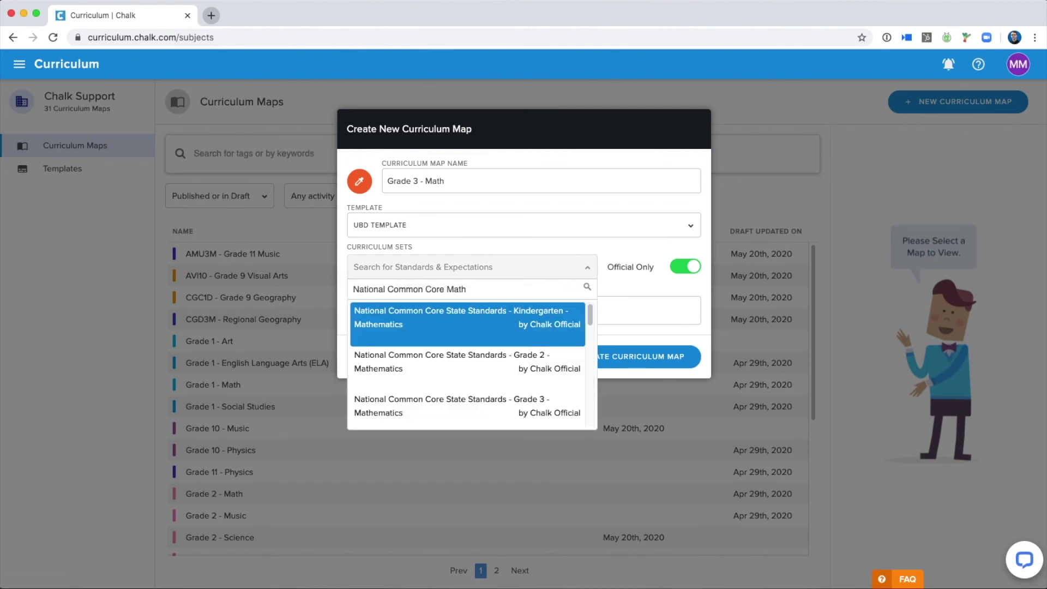
click(455, 412)
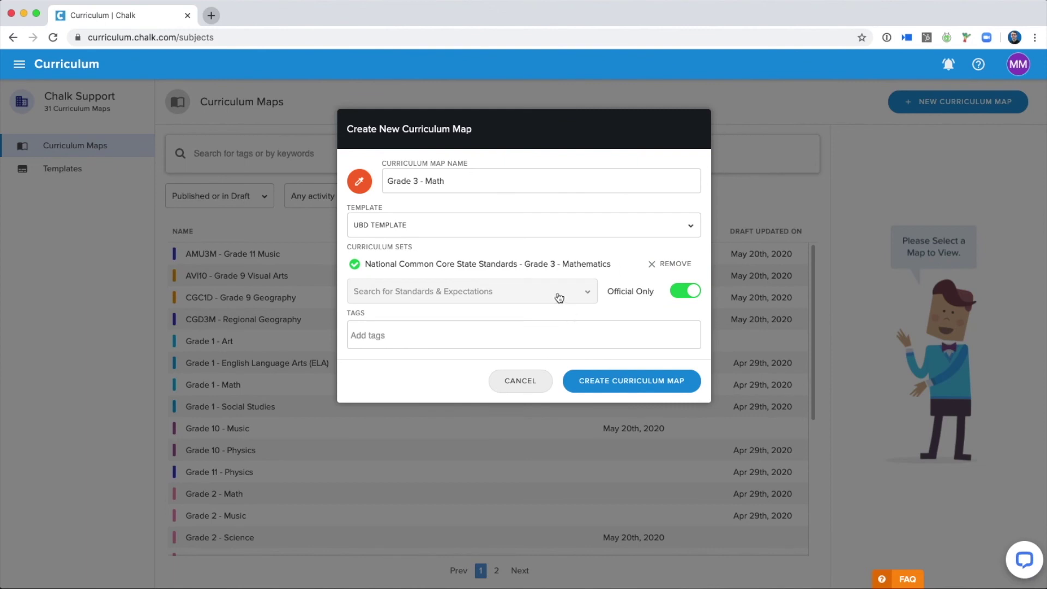
click(580, 298)
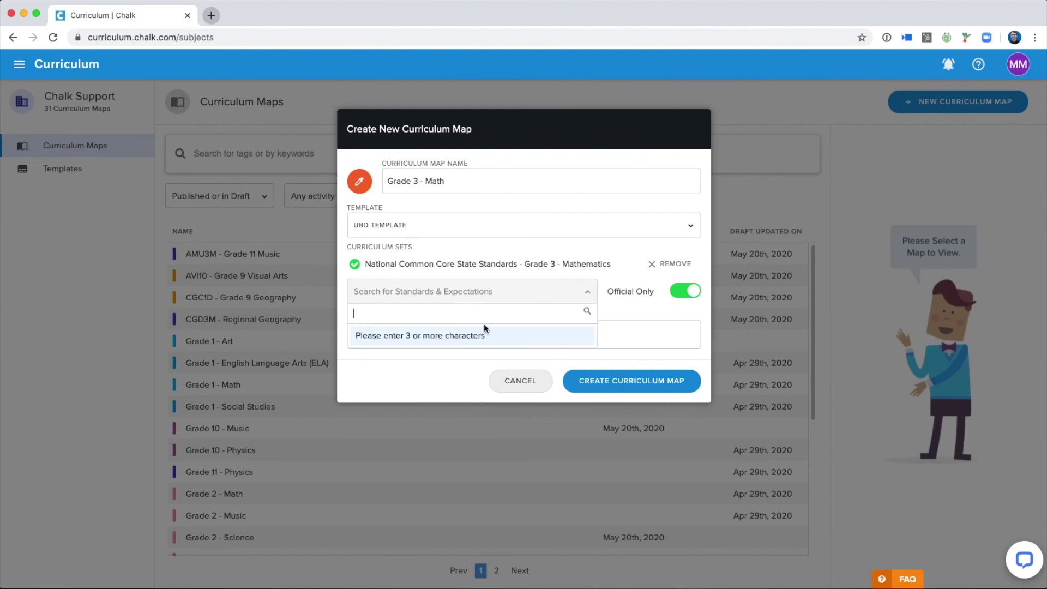
click(624, 310)
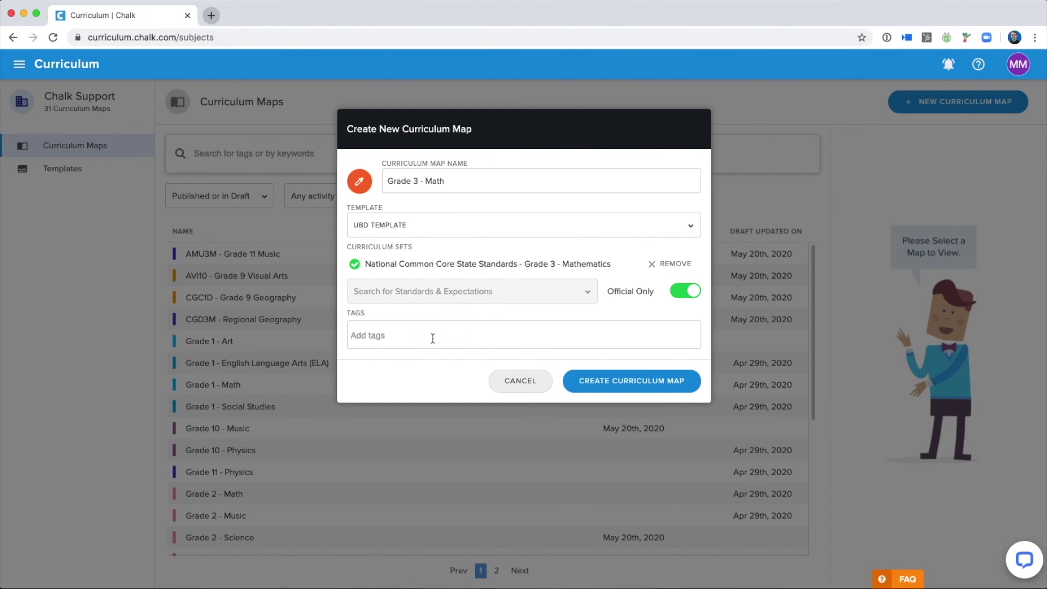
Browse the existing tag suggestions, then add 'grade 3' and 'math' as tags
click(415, 335)
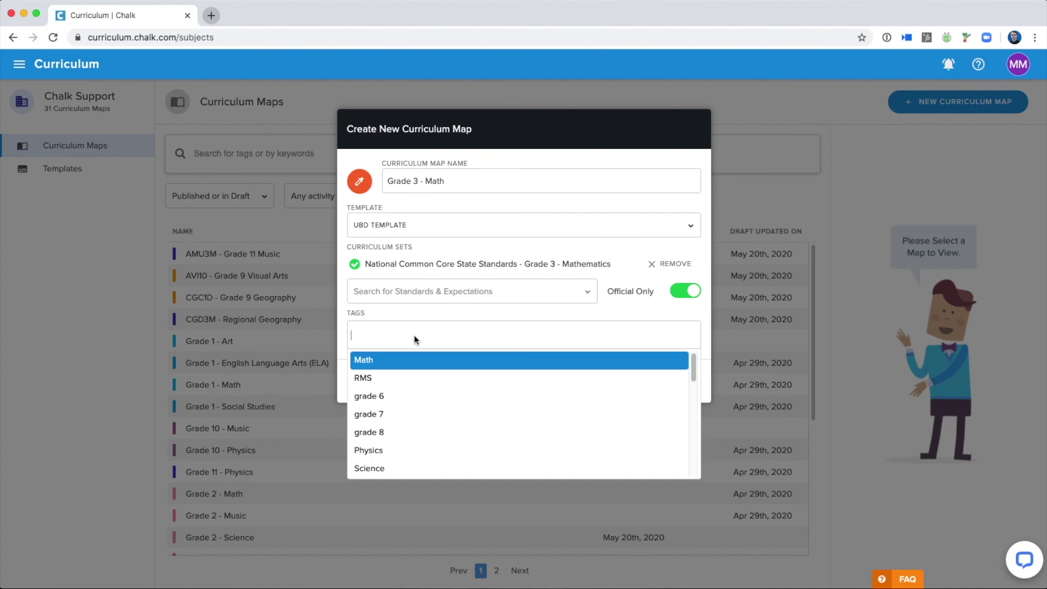
scroll(458, 407, down, 1)
scroll(459, 407, down, 3)
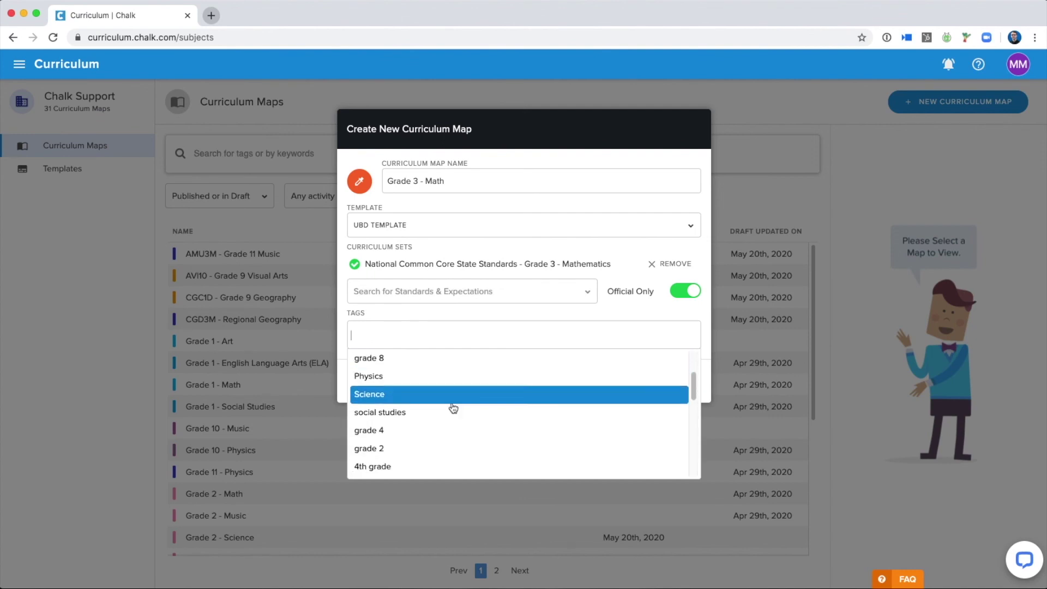
scroll(454, 409, up, 3)
scroll(453, 409, up, 2)
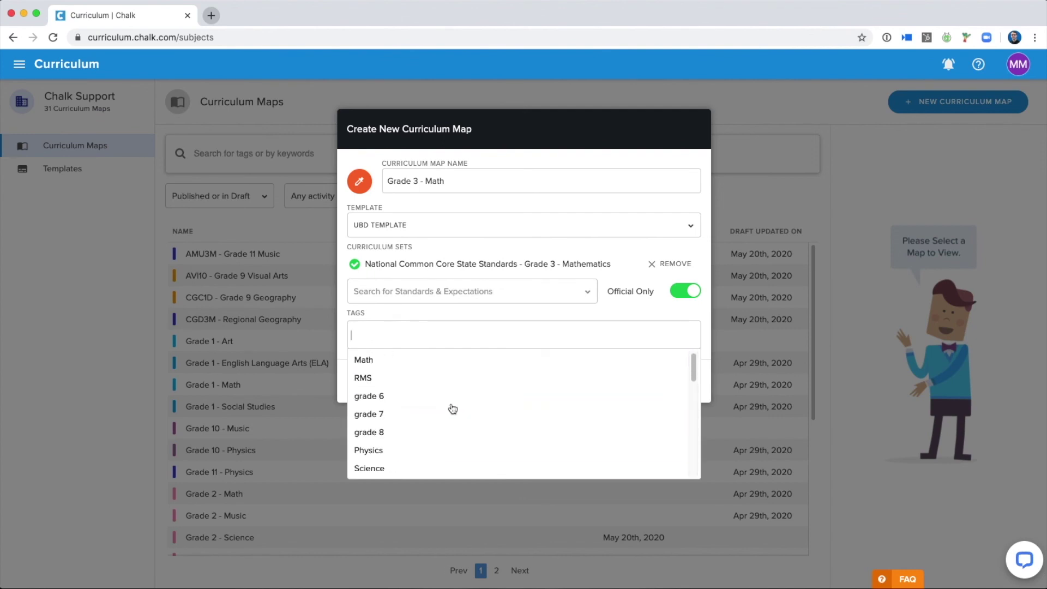
click(387, 332)
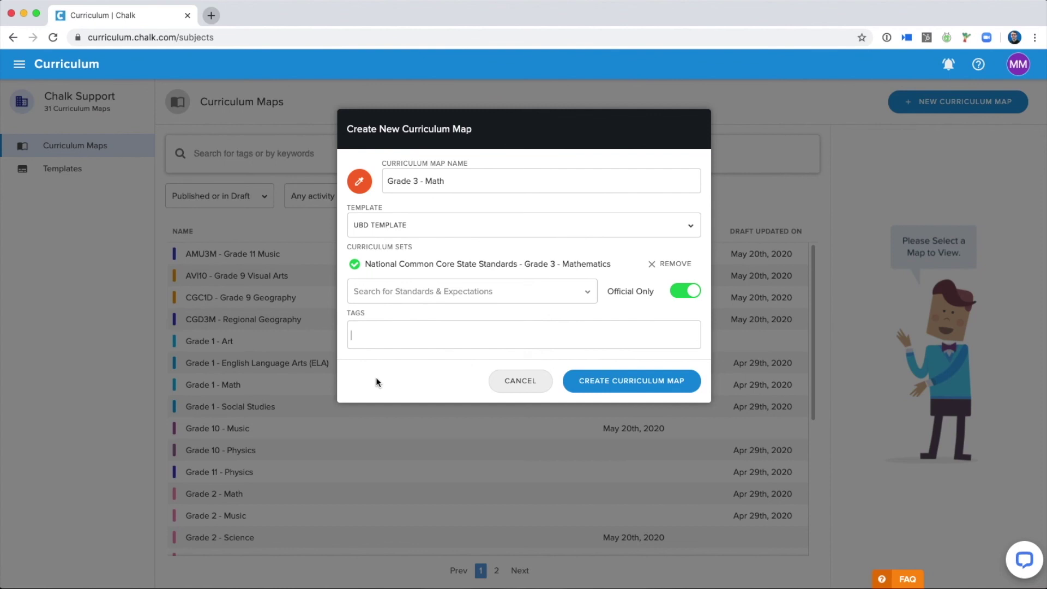
text(grade 3)
key(Return)
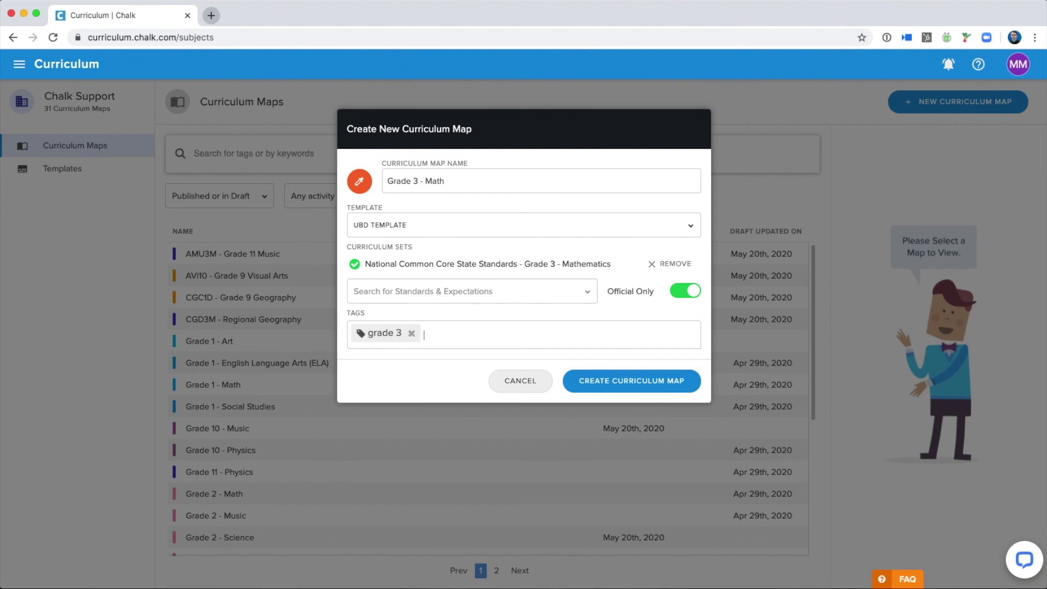
text(math)
key(Return)
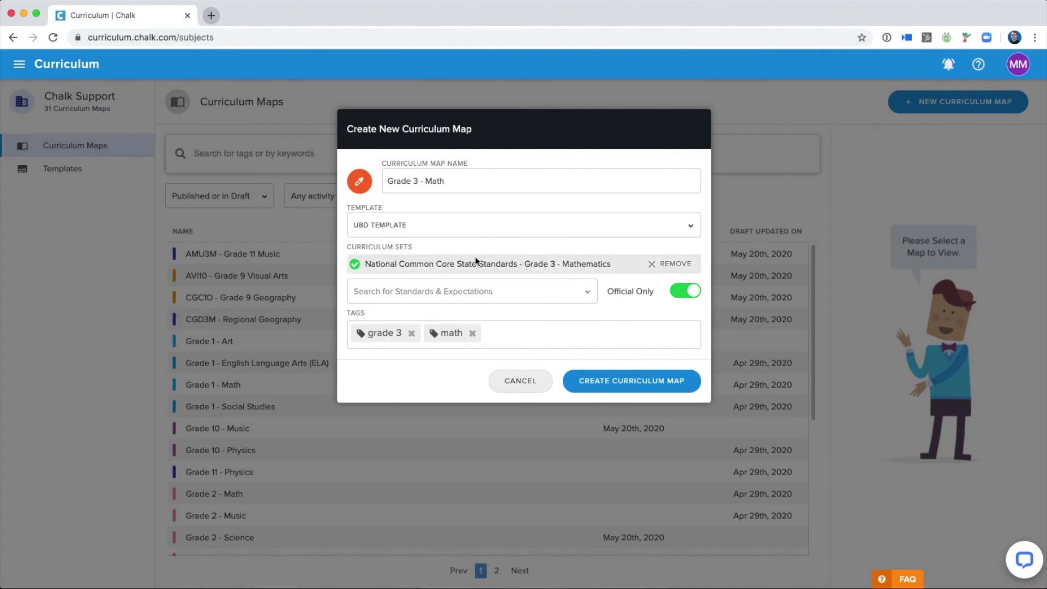
drag(475, 262, 516, 334)
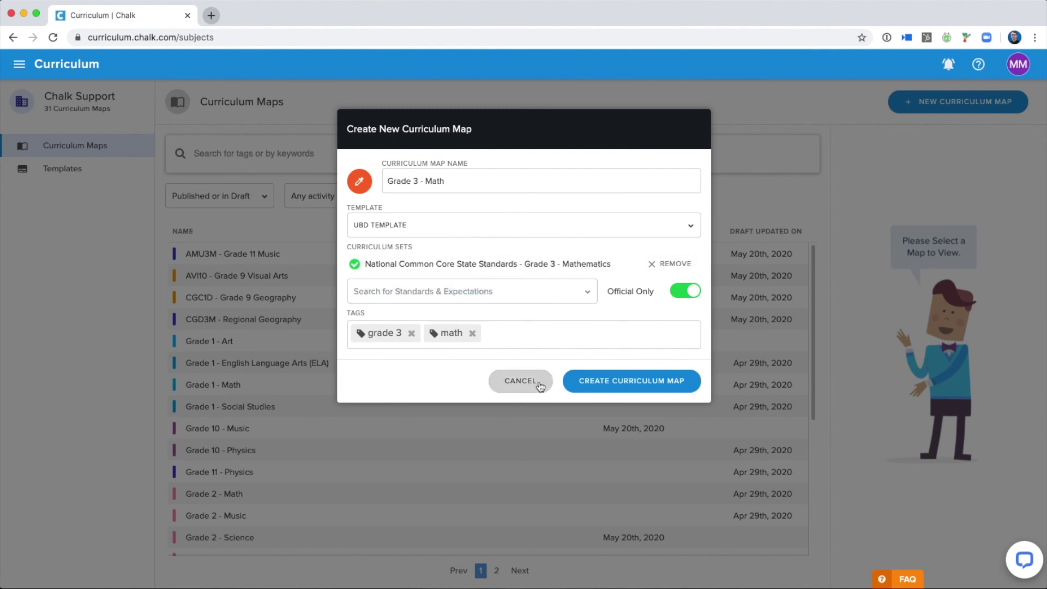